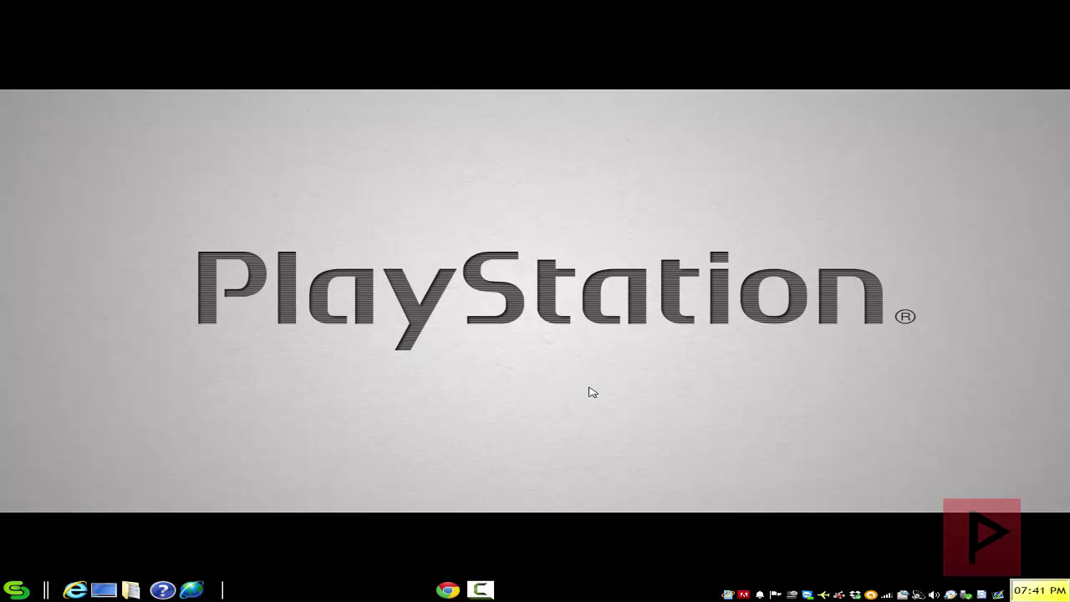
Review the MagicDisc download options and the ImgBurn website in the browser, and return to the desktop
click(502, 568)
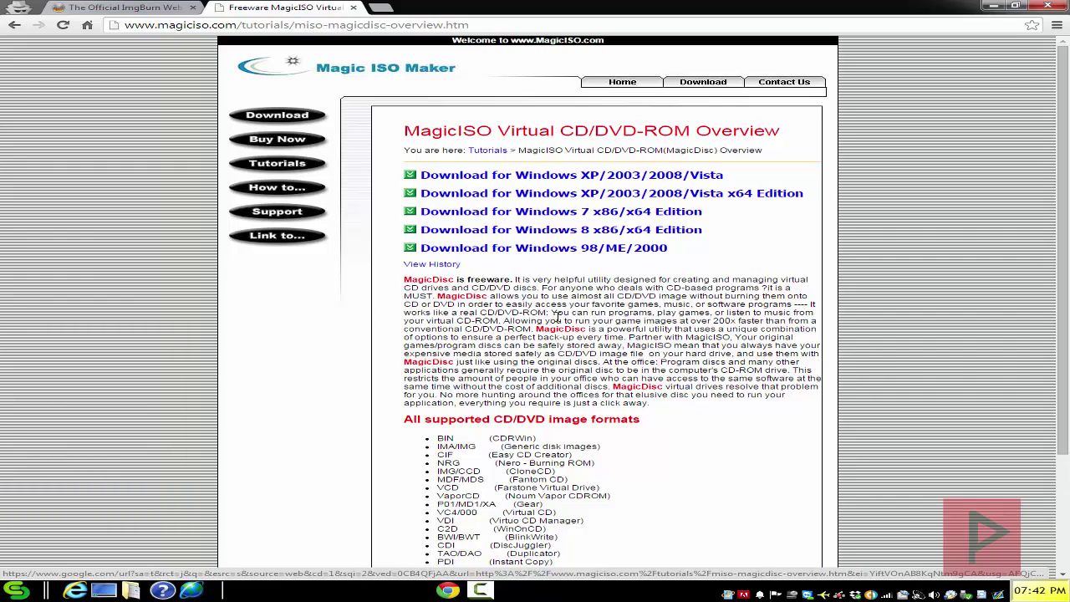
scroll(593, 353, down, 2)
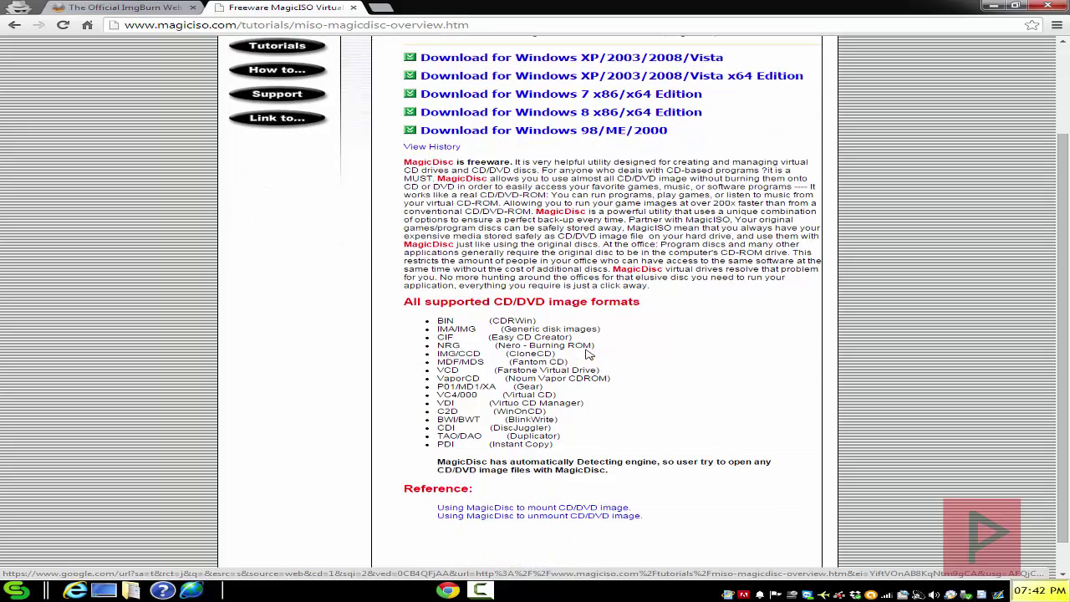
scroll(541, 373, up, 2)
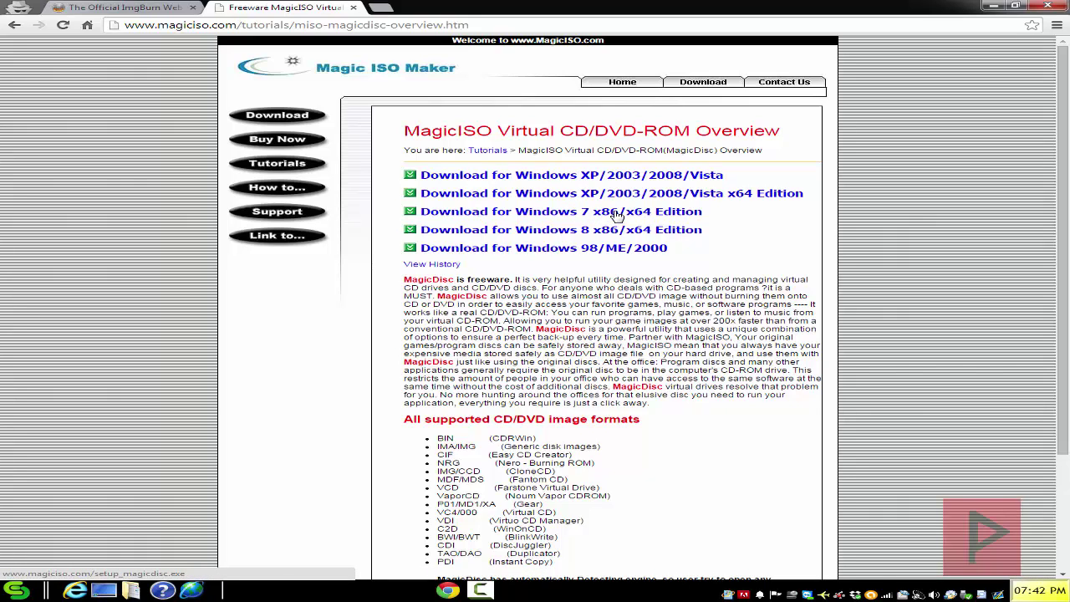
key(ctrl+shift+Tab)
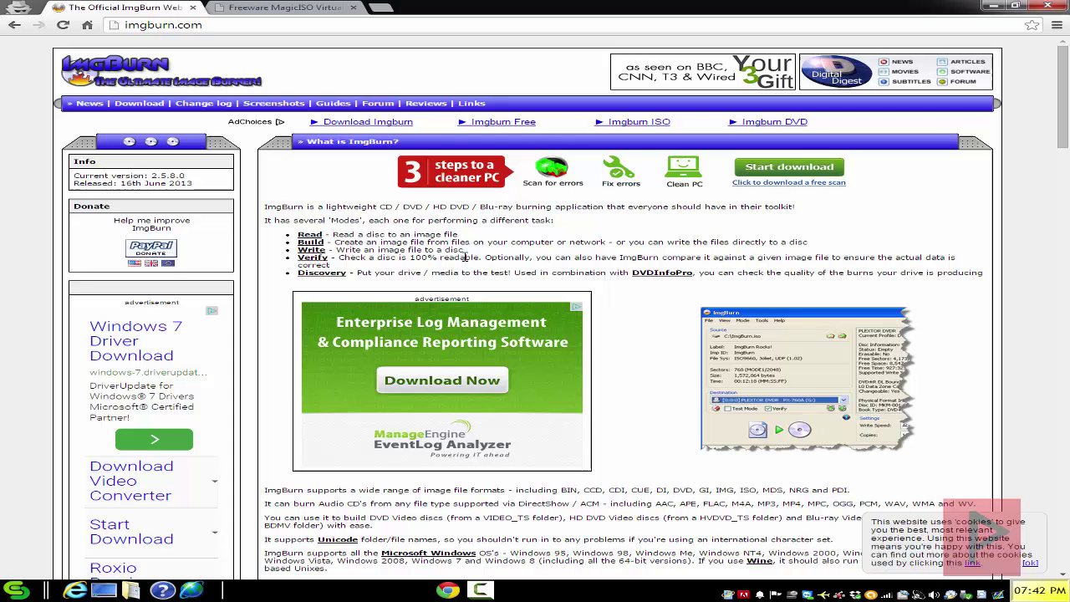
click(991, 6)
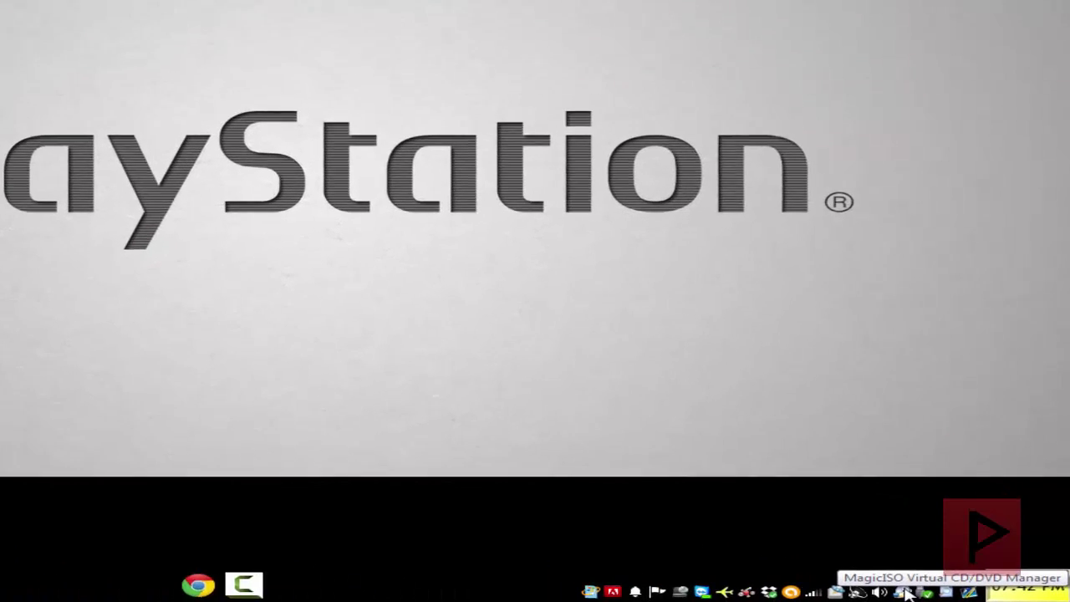
Start making a CD/DVD image in MagicDisc with the ASUS BW-12B1ST (H:) drive as the source
right_click(870, 590)
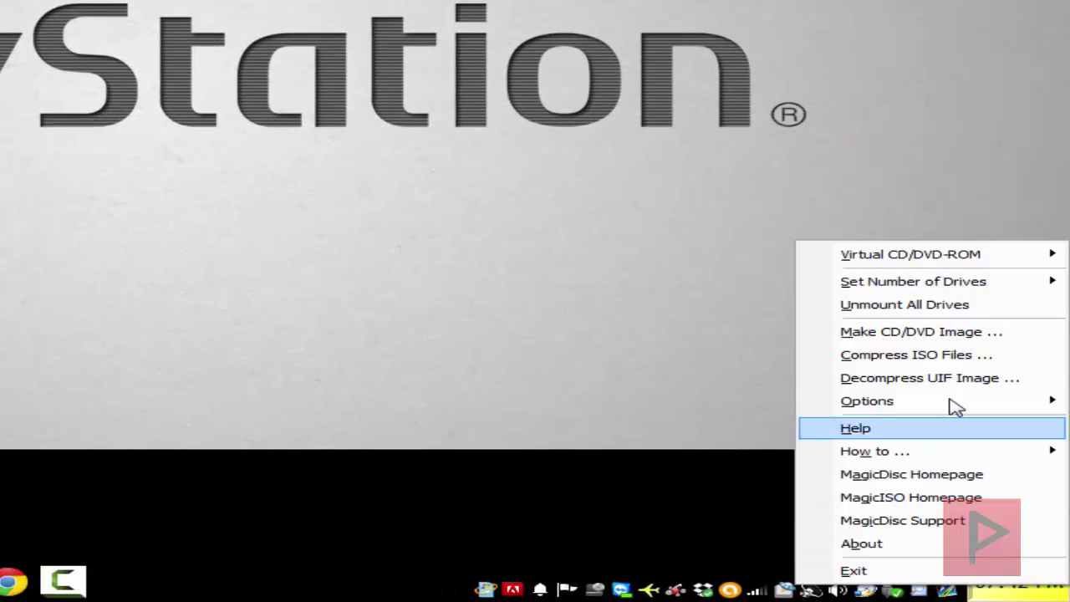
click(938, 339)
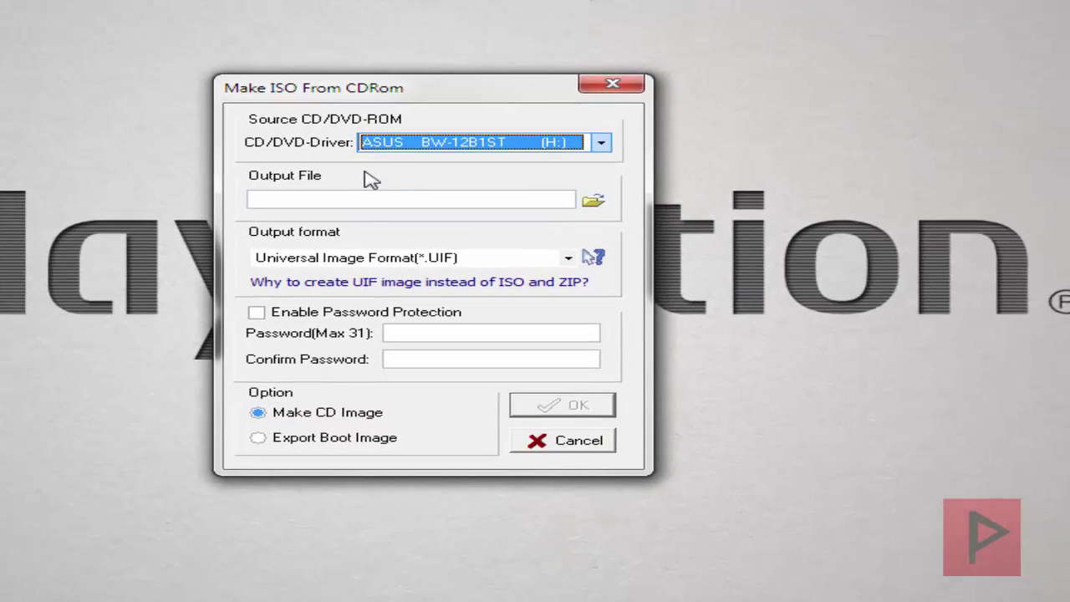
click(568, 149)
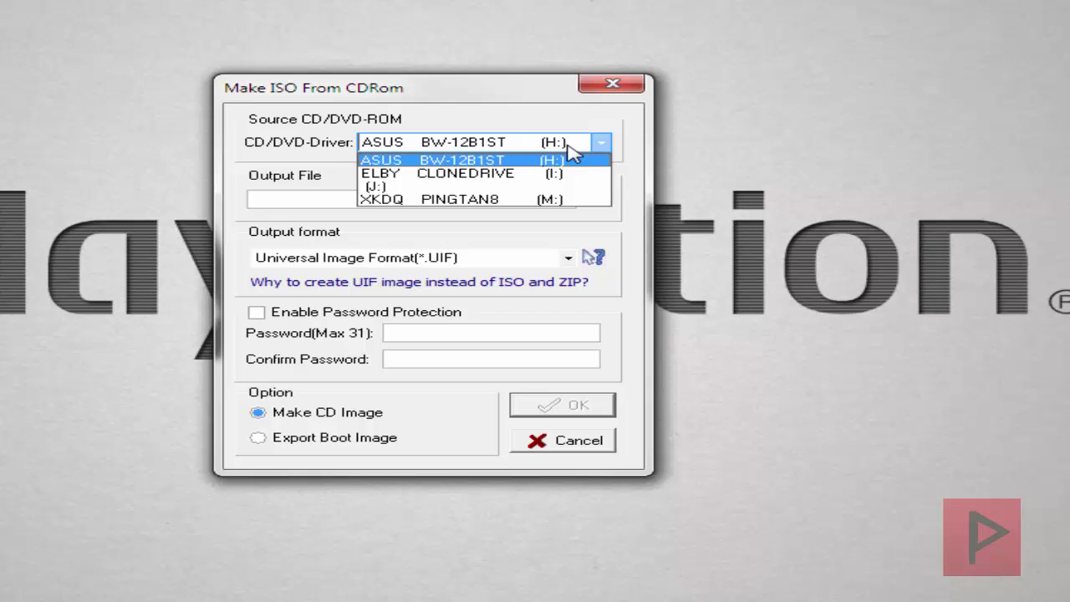
click(458, 159)
Set the image's output file to "twisted metal 3" in the Temp folder
click(390, 200)
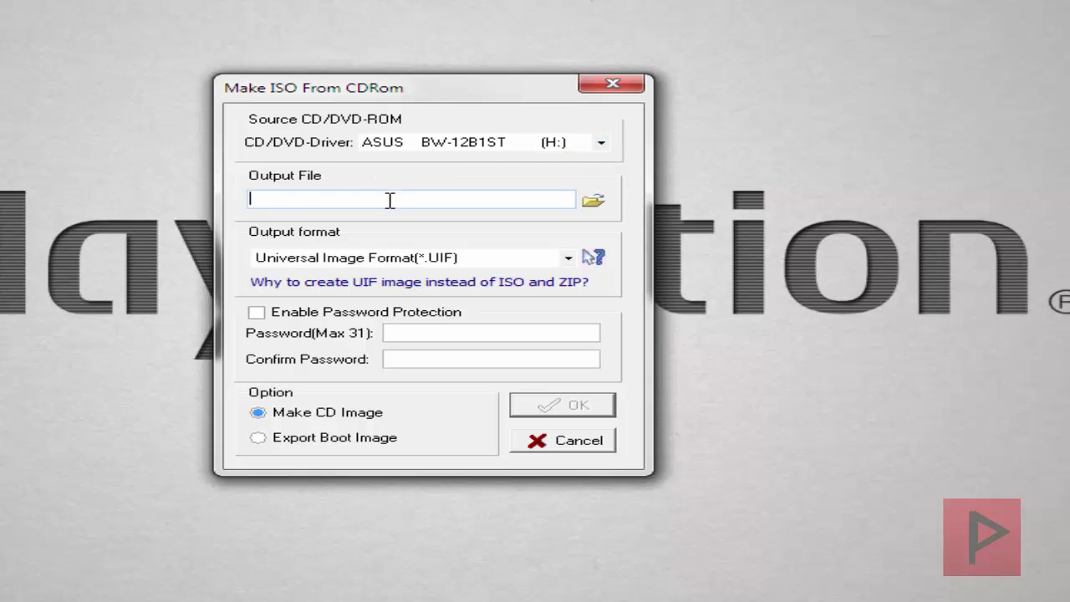
click(592, 200)
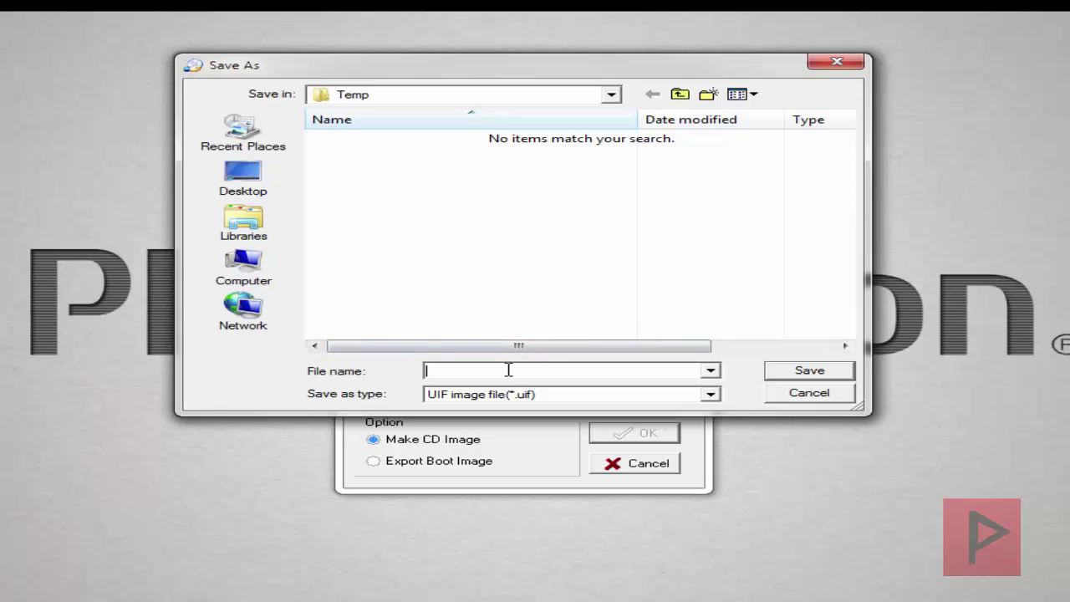
text(twisted metal 3)
click(824, 373)
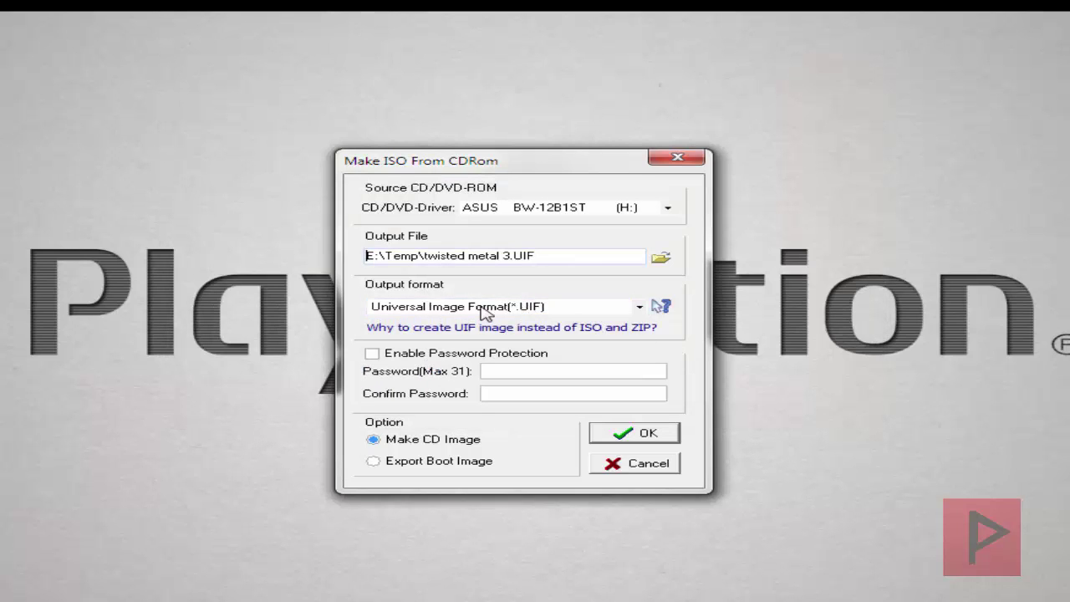
Create the CD image in BIN image file (.BIN/.CUE) format, keeping the current Windows color scheme and suppressing its message
click(640, 309)
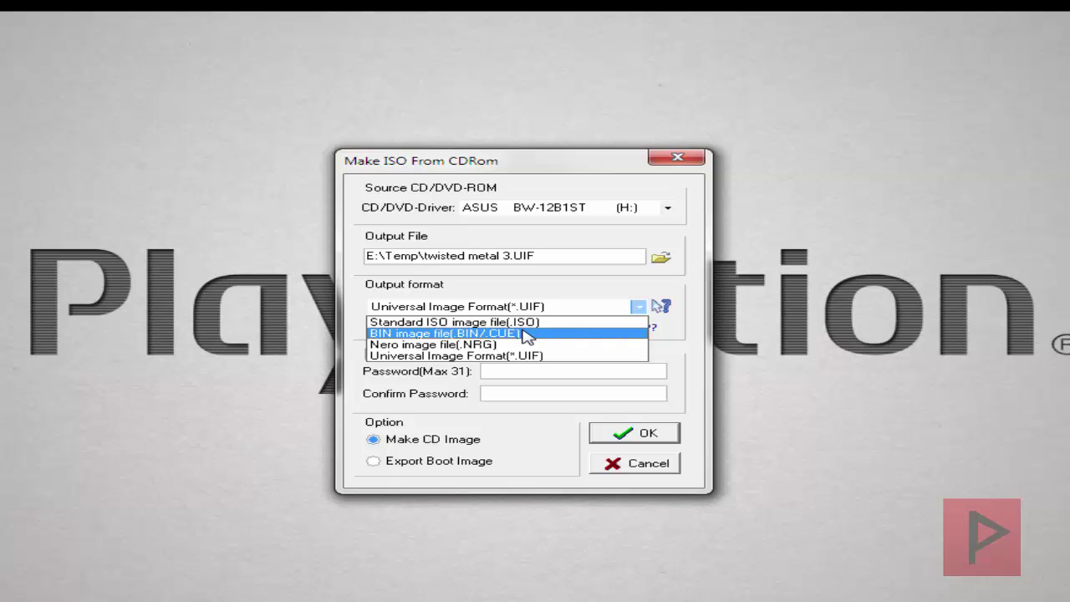
click(525, 333)
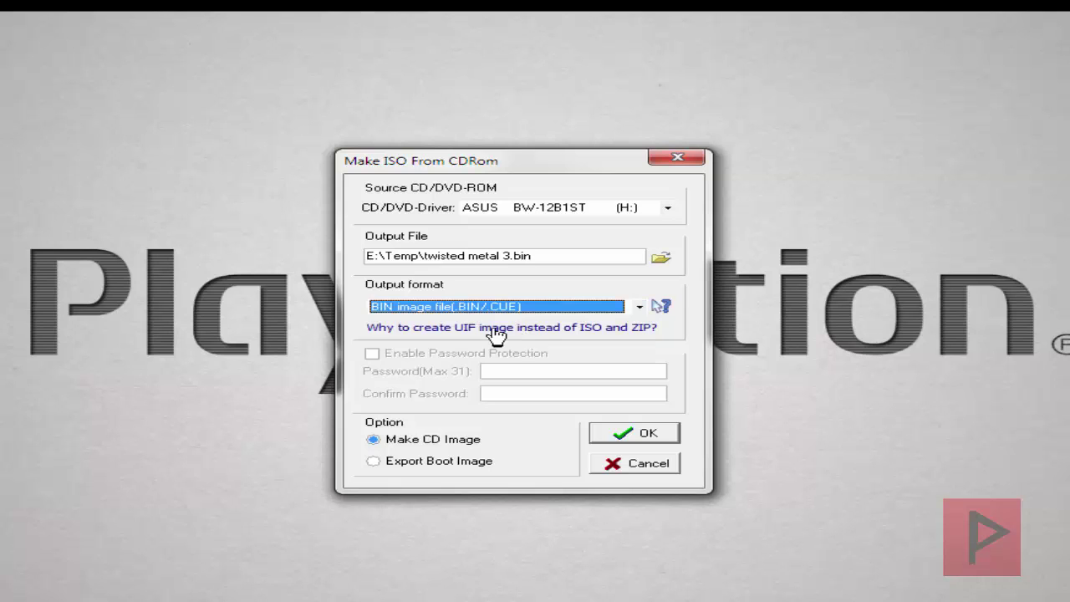
click(443, 441)
click(642, 434)
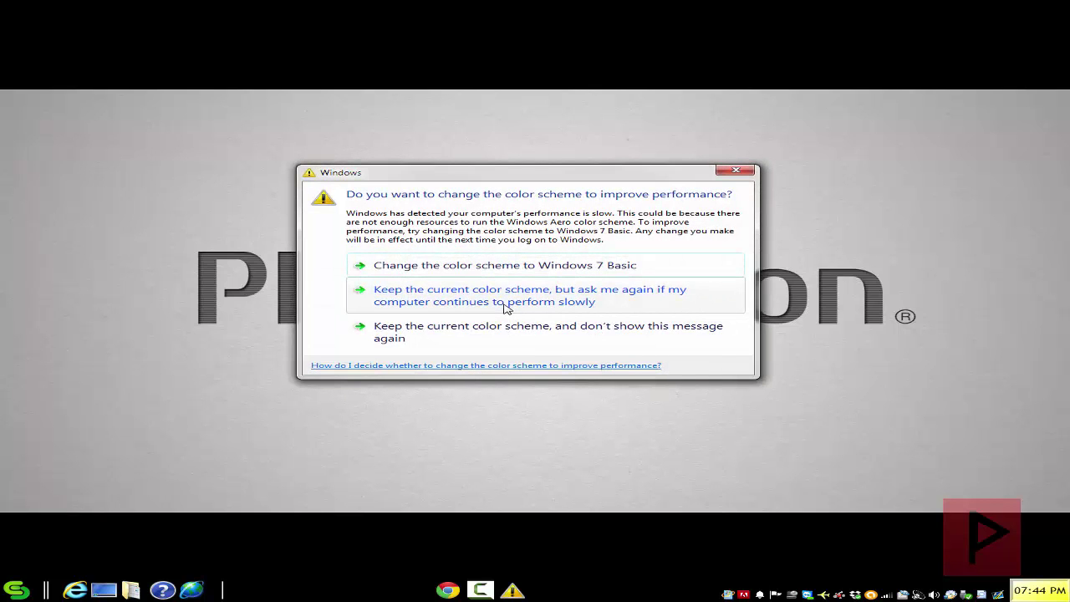
click(487, 337)
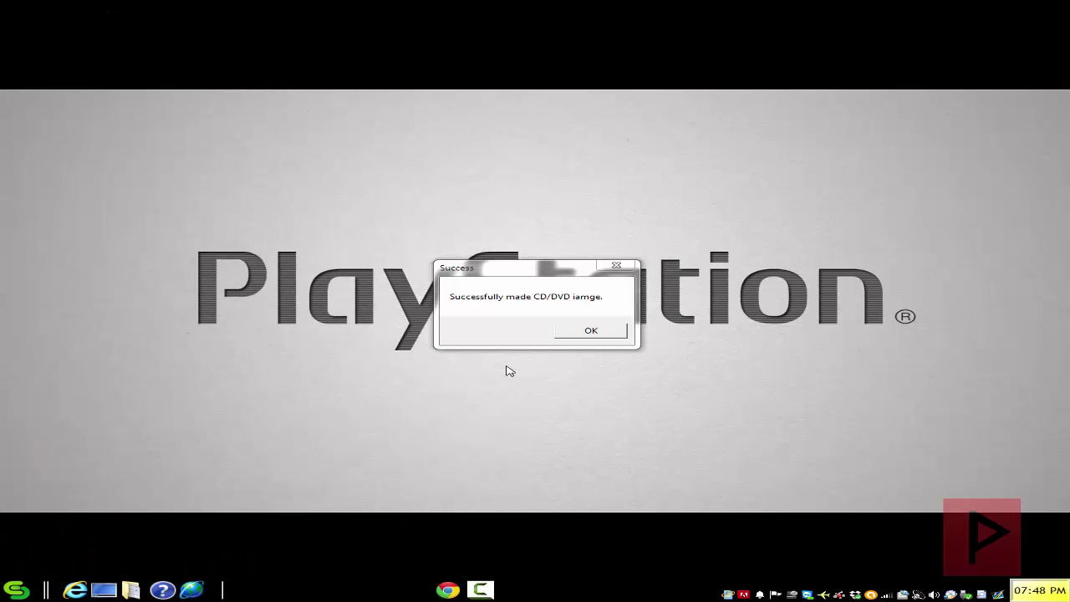
click(582, 332)
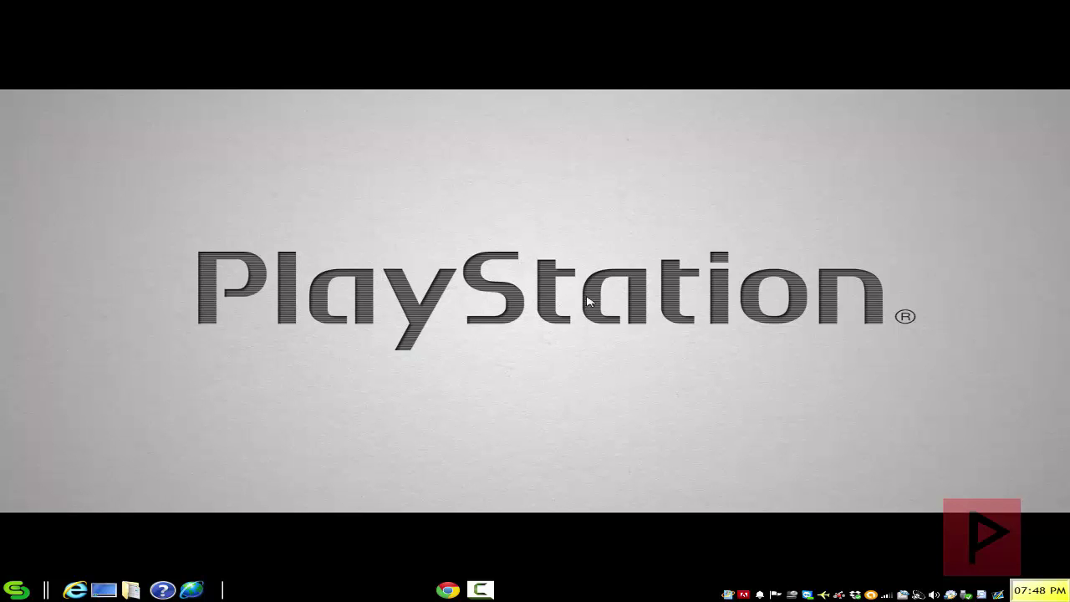
Launch ImgBurn and load twisted metal 3.cue from the Temp folder as the image file to write to disc
key(alt+space)
text(im)
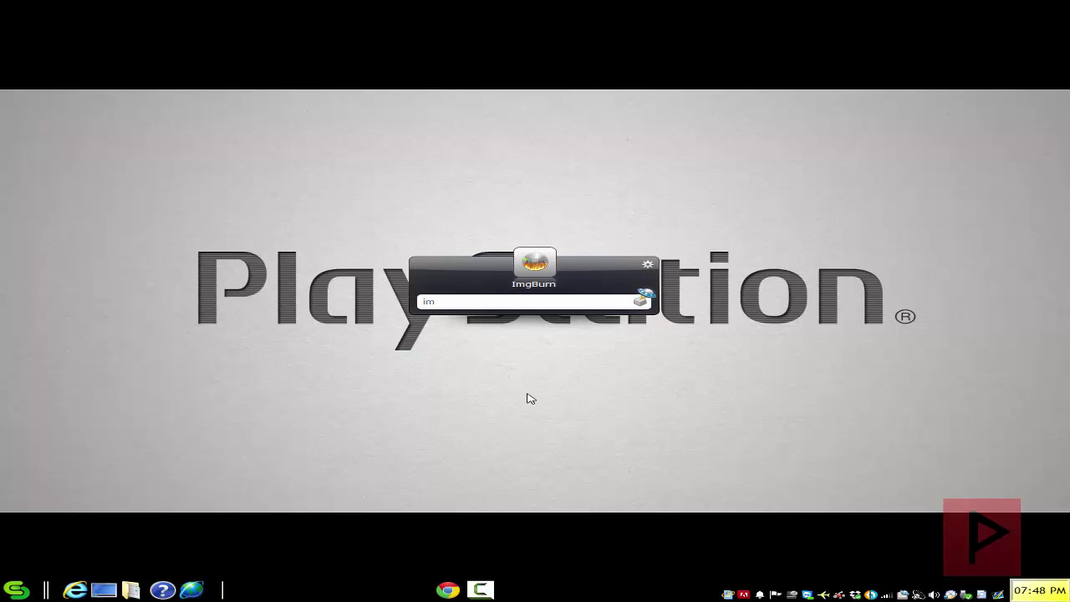
key(Return)
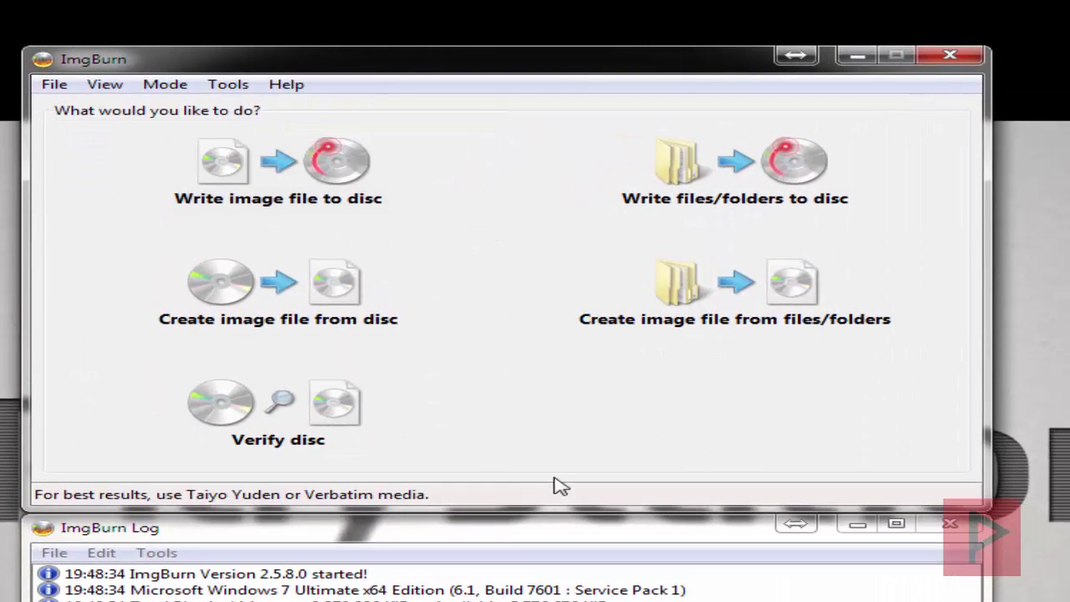
click(312, 201)
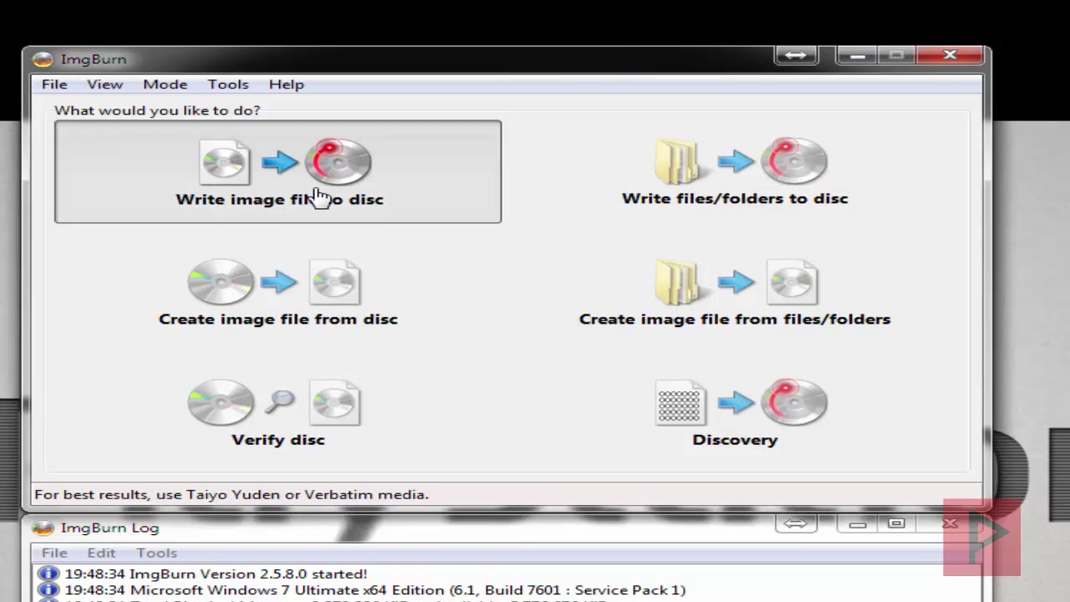
click(440, 128)
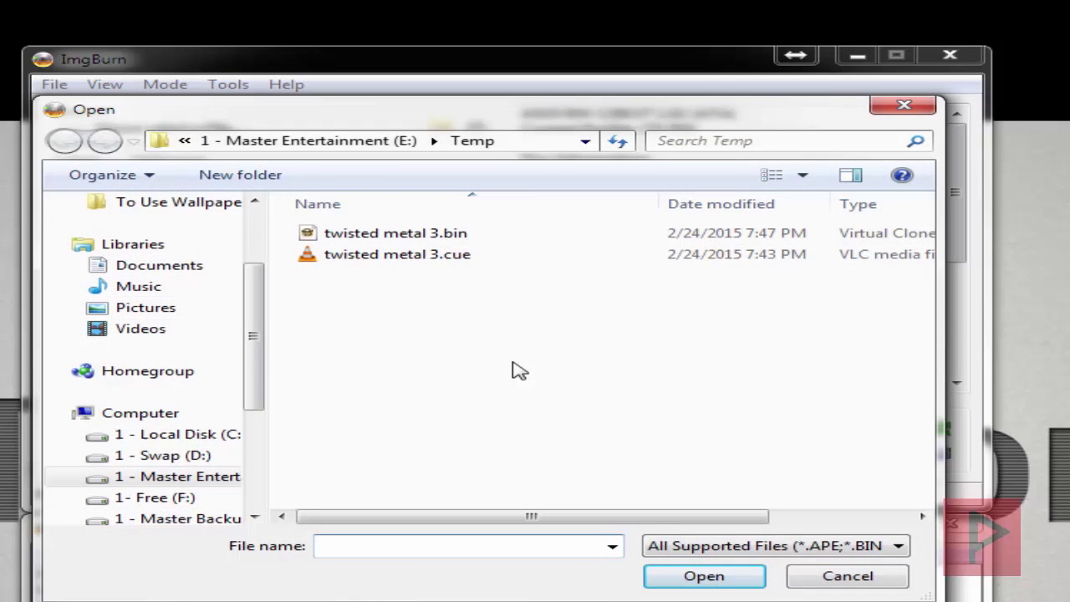
click(465, 255)
click(706, 576)
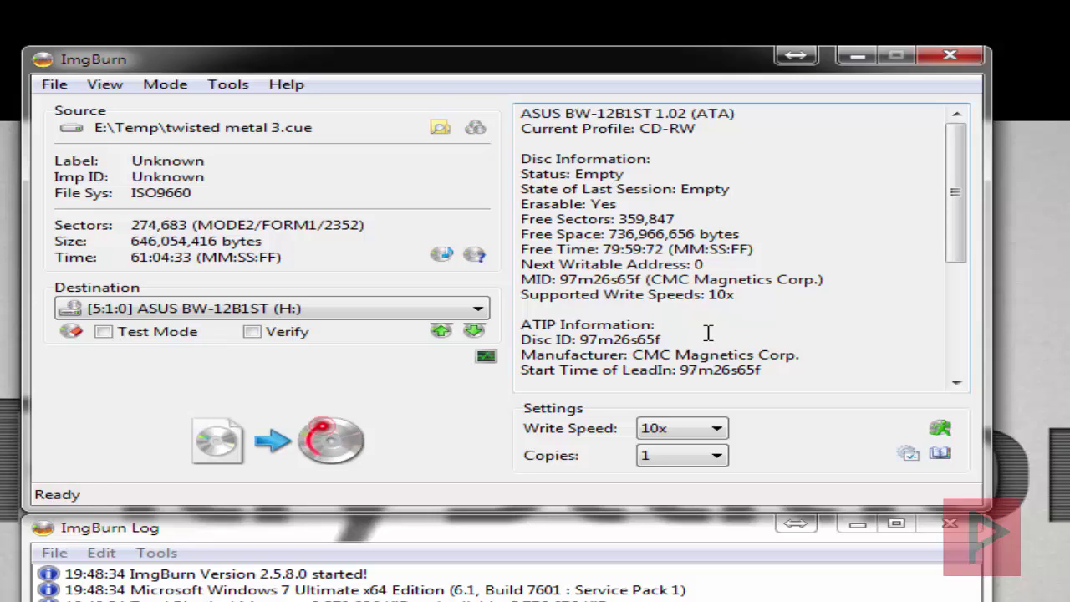
Burn the loaded image to the disc in the ASUS drive at a 10x write speed and minimize the program
click(716, 428)
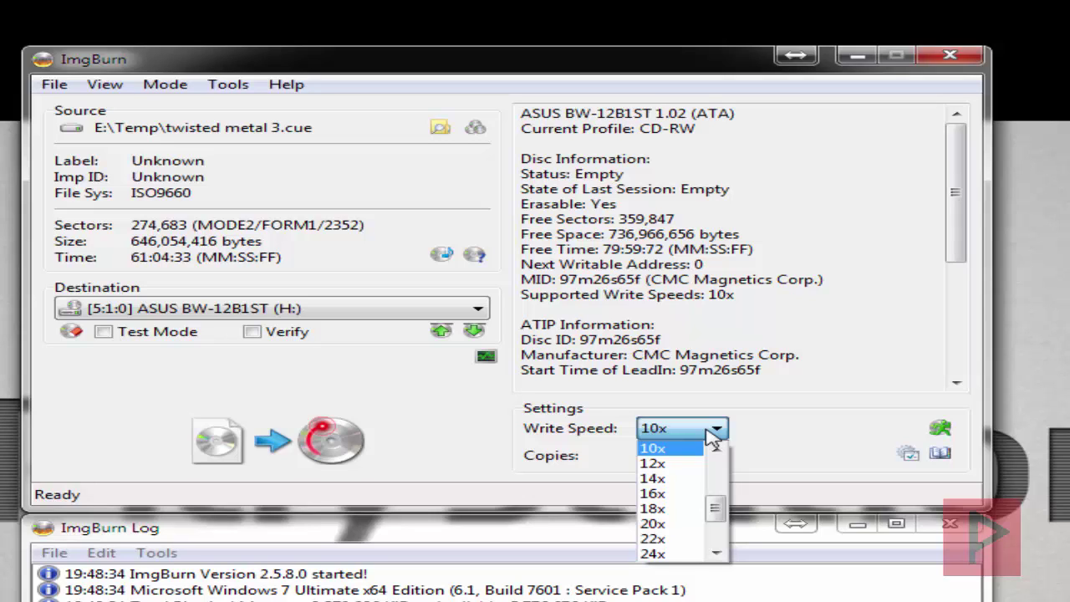
click(678, 253)
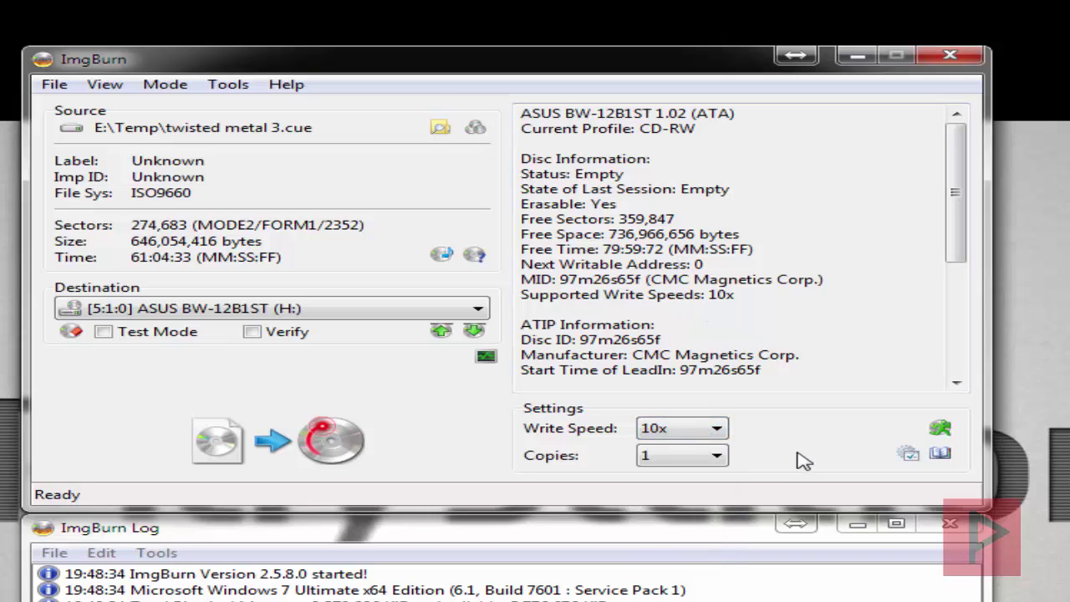
click(715, 429)
click(716, 327)
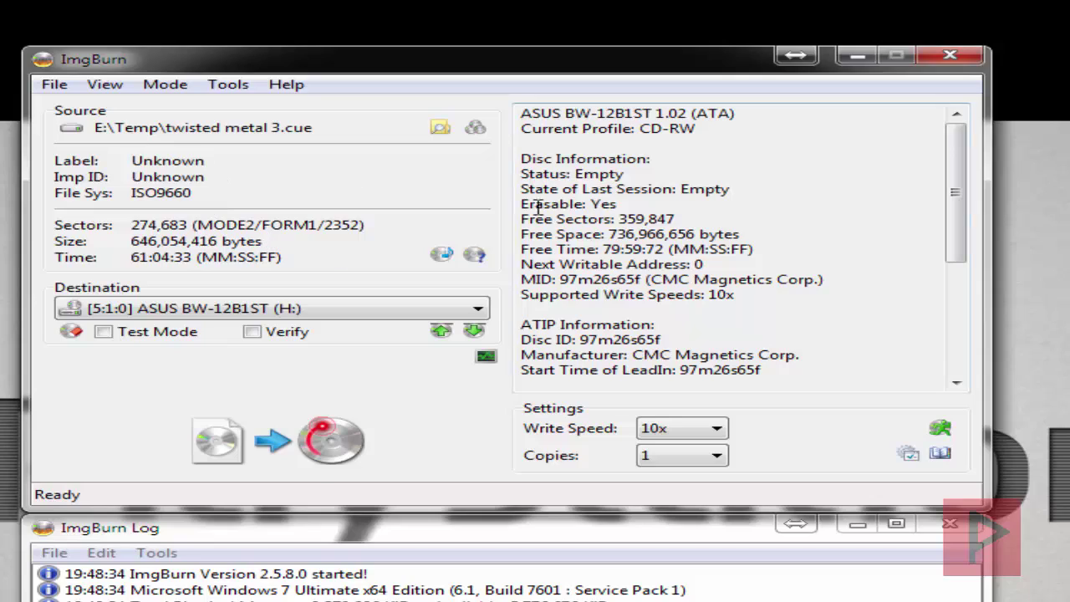
click(309, 456)
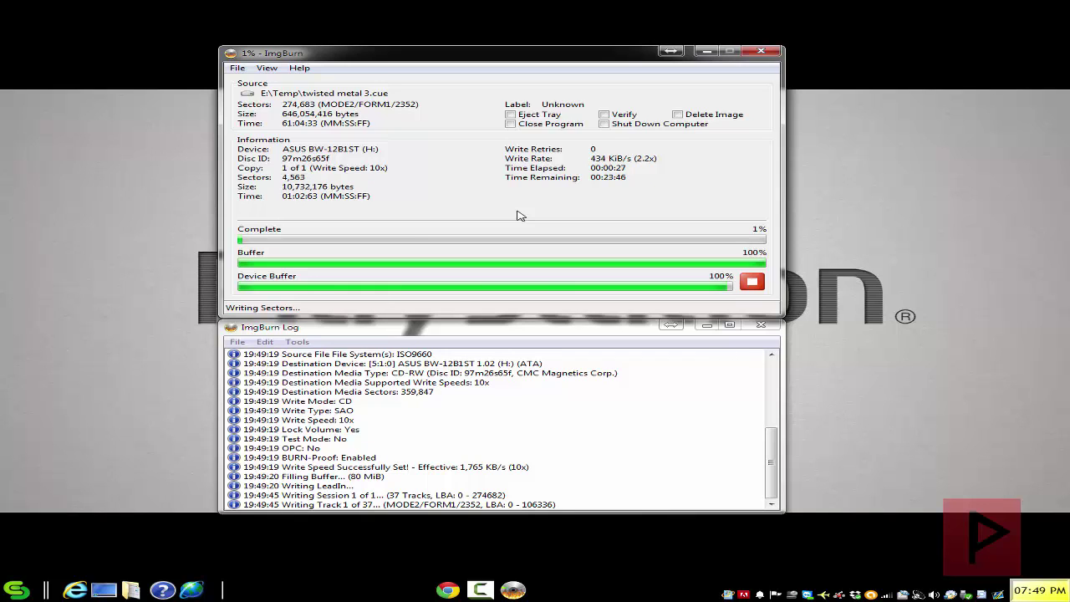
click(707, 51)
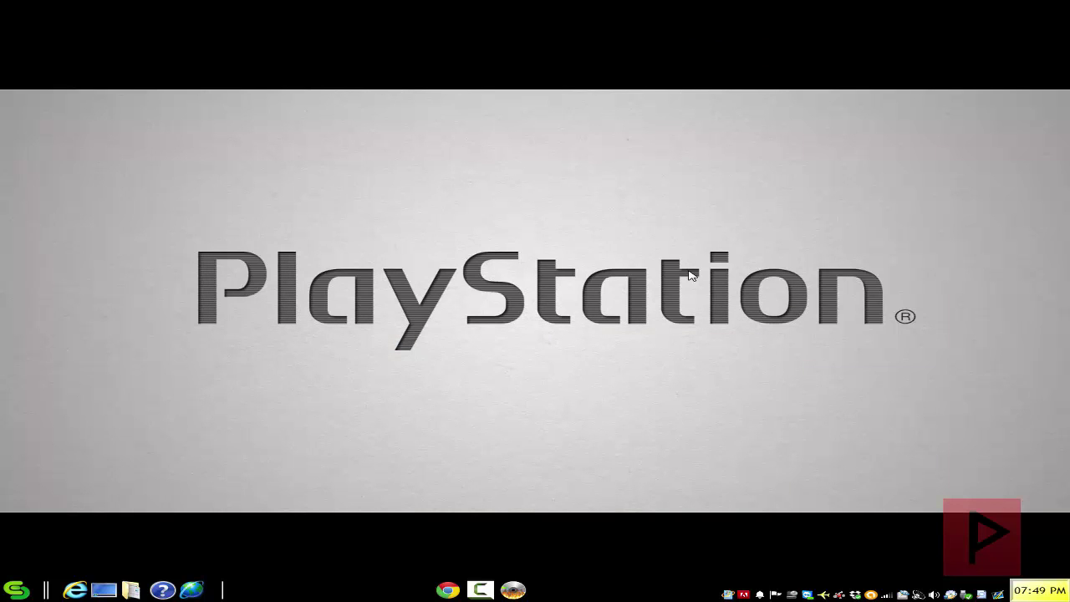